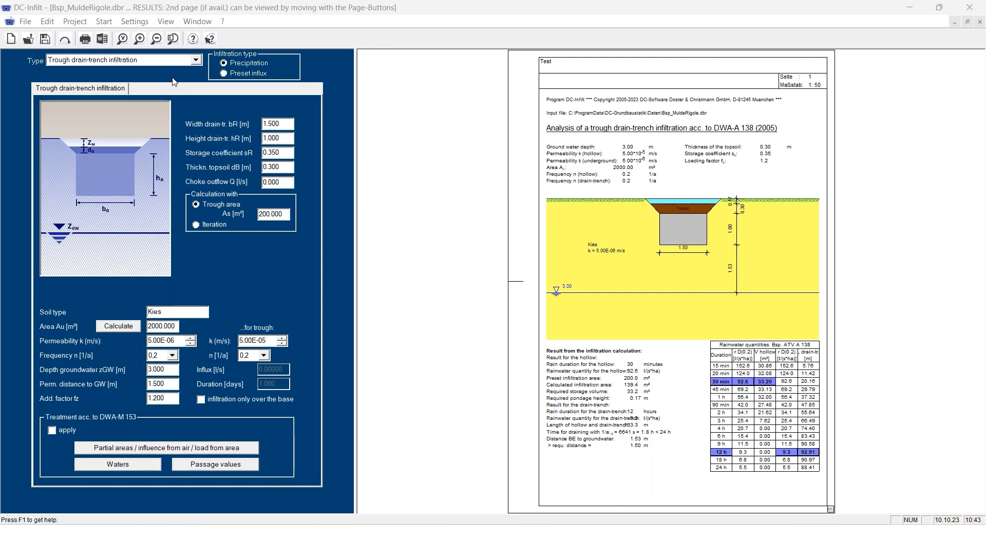
Switch the infiltration type to trough canal/block drain-trench infiltration and back to trough drain-trench infiltration.
left_click(124, 61)
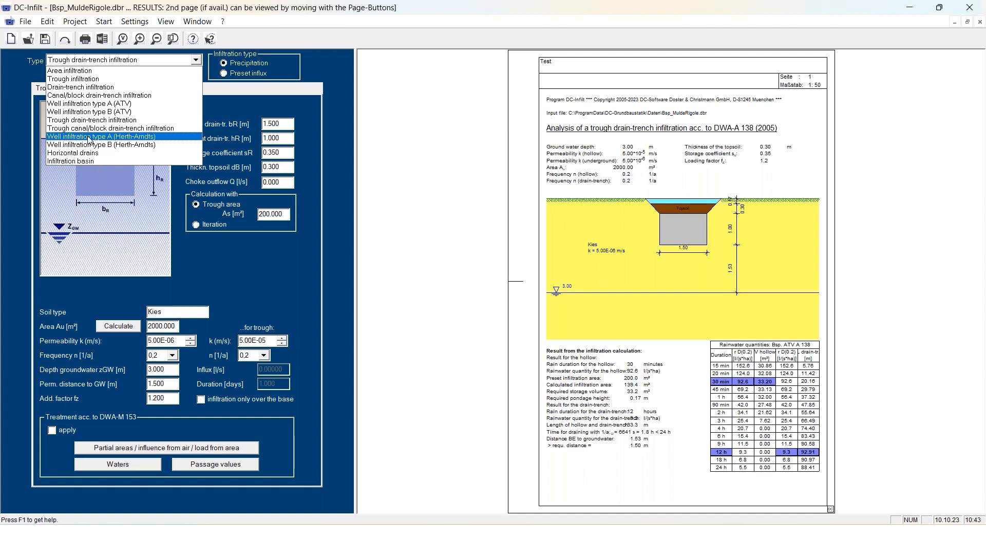
left_click(129, 130)
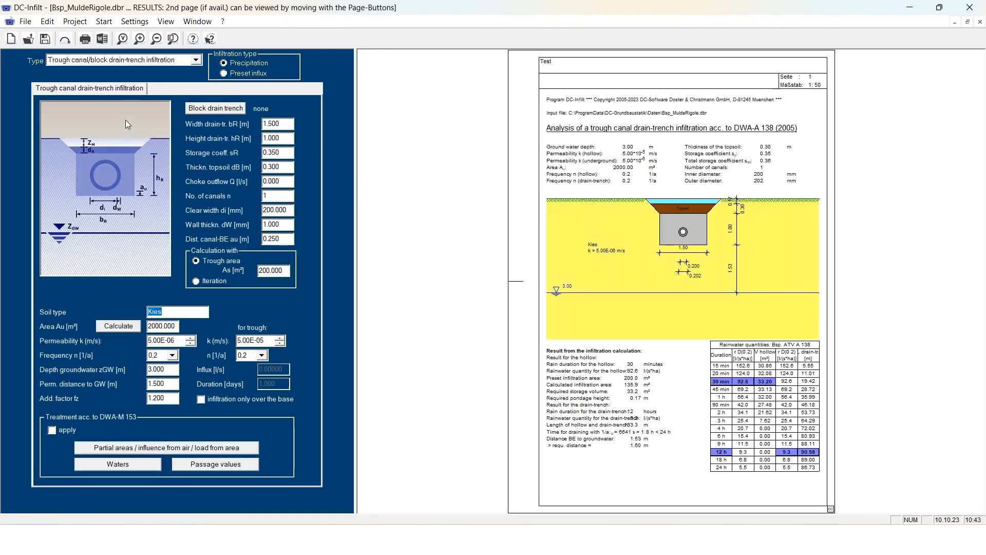
left_click(134, 60)
left_click(93, 126)
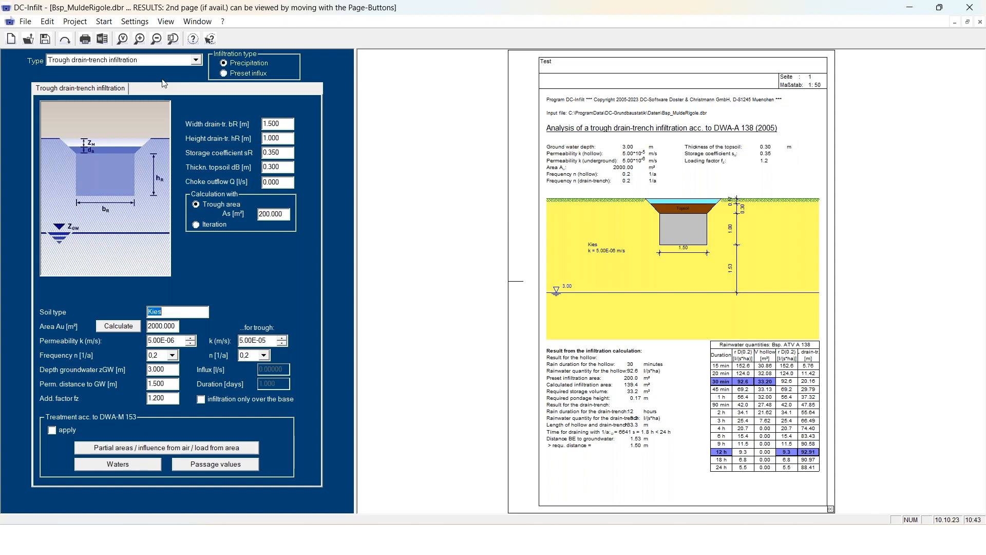
Select the München-Riem data set as the rainwater quantity for the calculation.
left_click(136, 23)
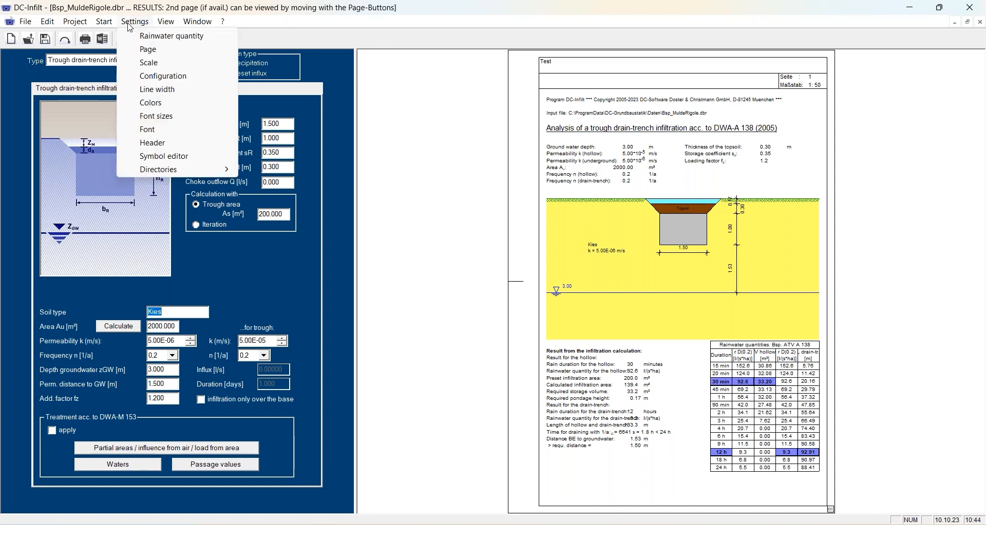
left_click(151, 38)
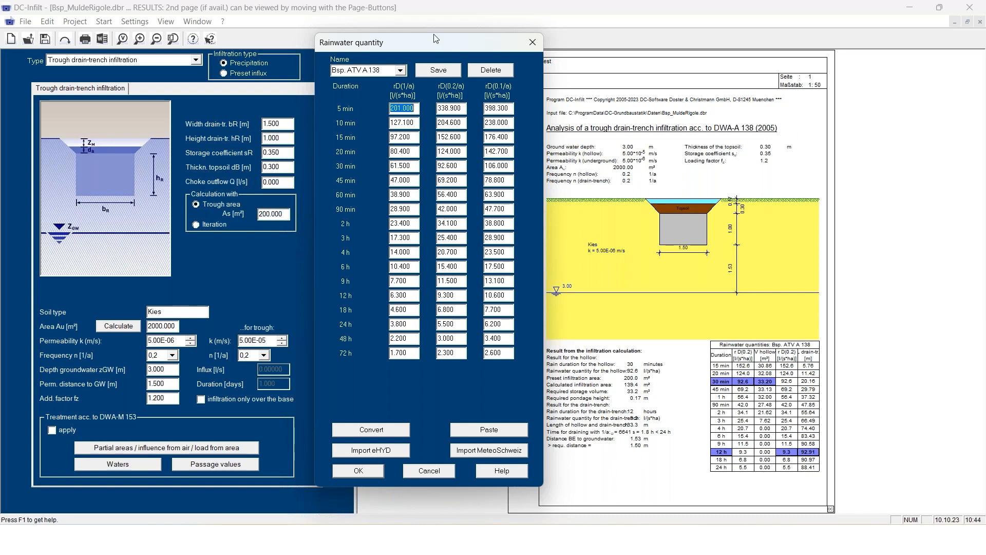
left_click(400, 71)
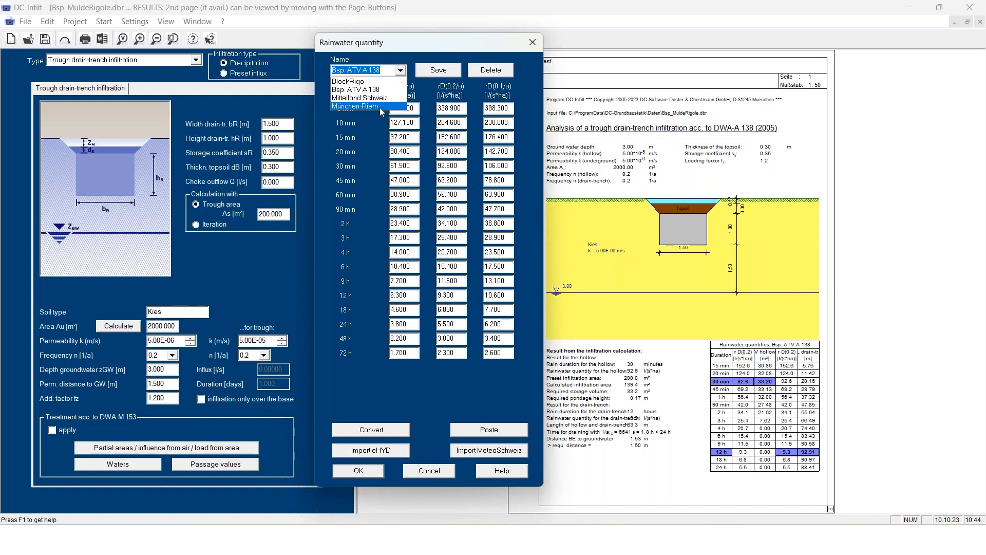
left_click(370, 107)
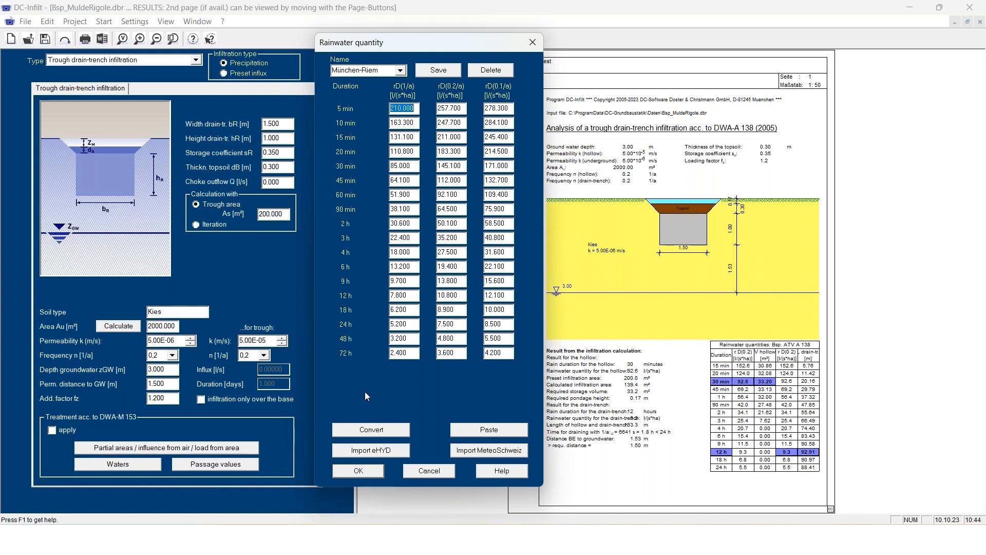
left_click(358, 471)
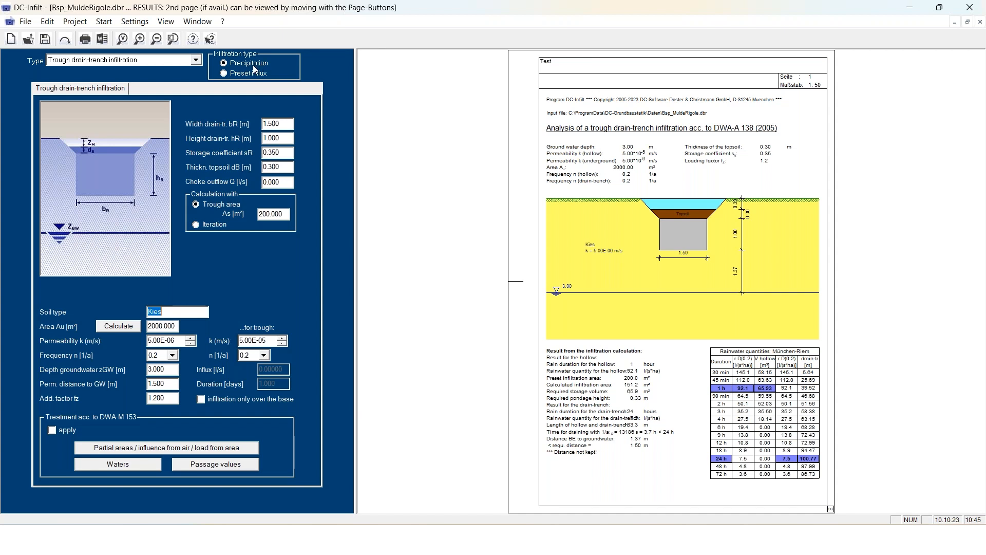
Try the preset influx as infiltration type and return to precipitation.
left_click(224, 74)
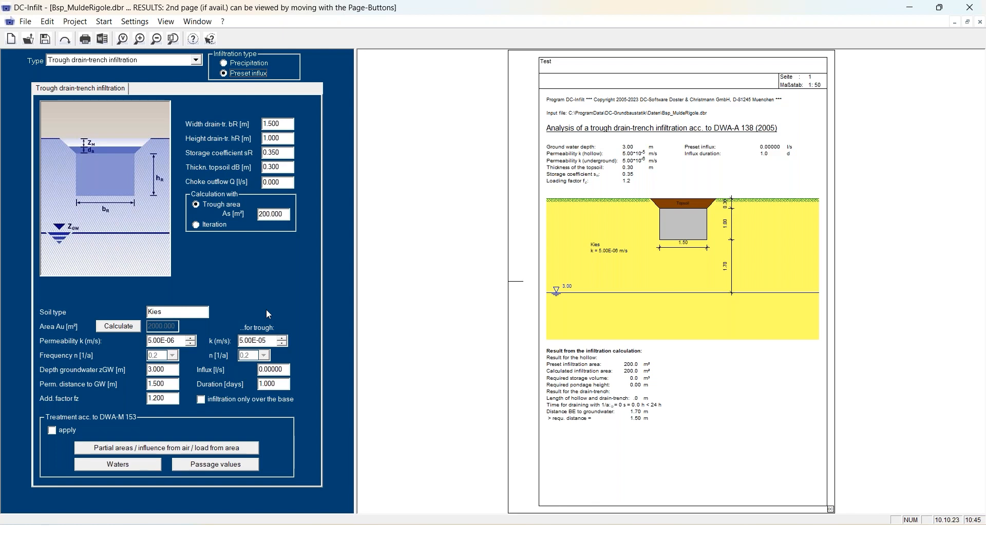
left_click(225, 65)
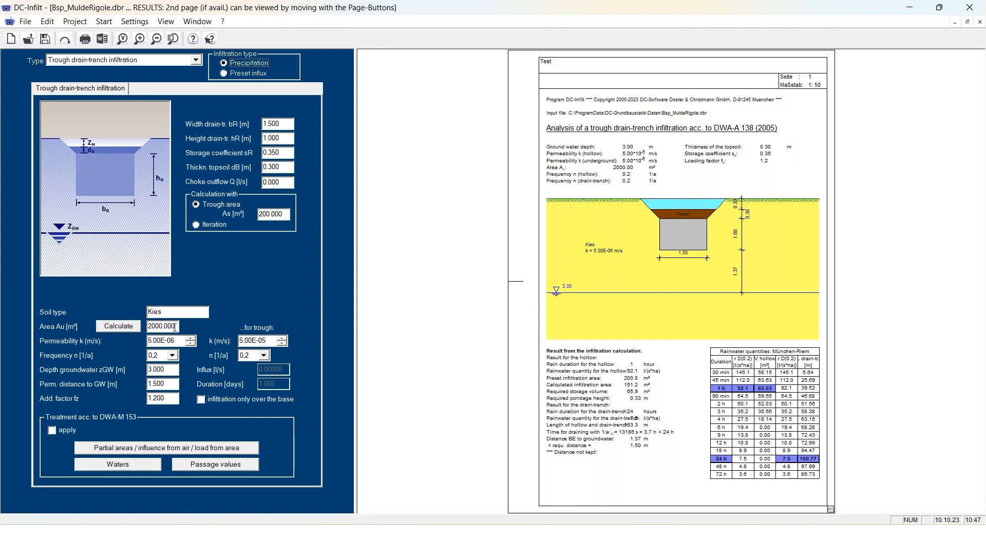
Add a first connected area of 500 m² with the surface kind "Inclined roof: tiles, roofing felt".
left_click(121, 326)
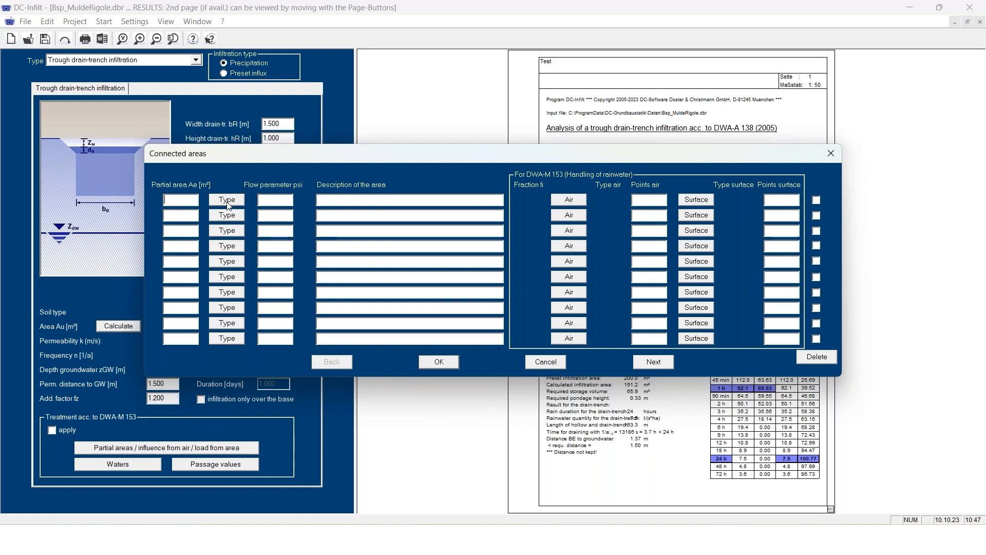
left_click(195, 197)
type("500")
left_click(227, 201)
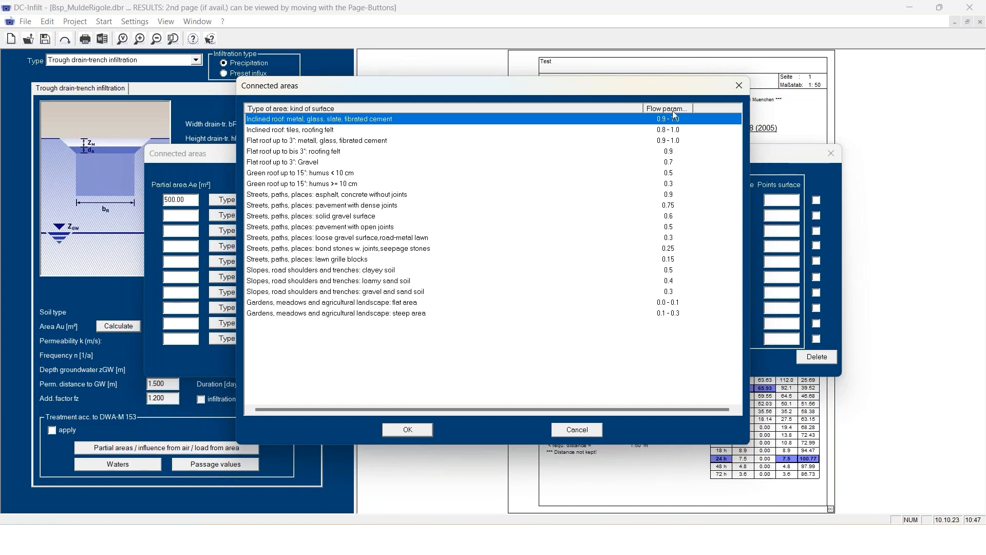
left_click(283, 130)
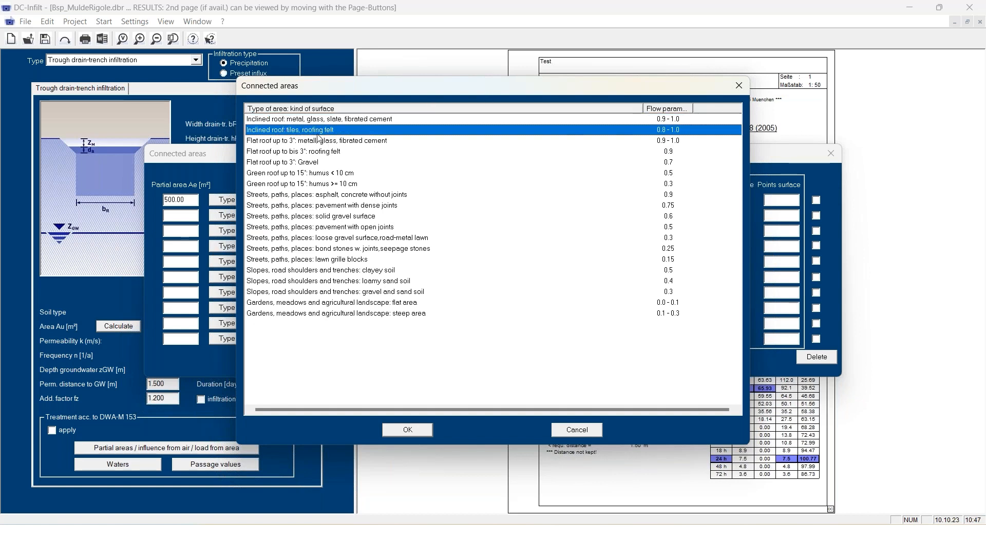
left_click(408, 430)
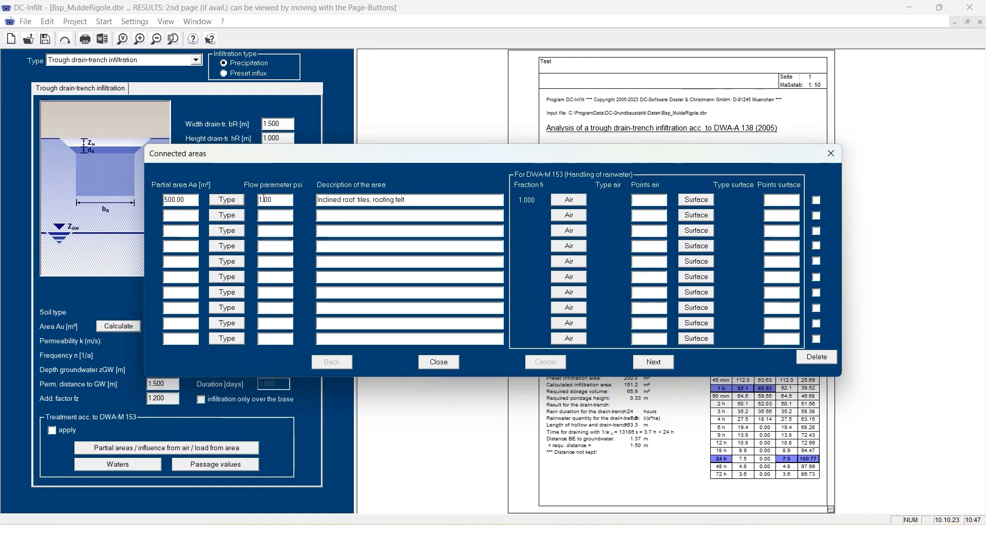
Add a second connected area of 1200 m² as "Streets, paths, places: pavement with dense joints" and accept the connected areas.
left_click(191, 212)
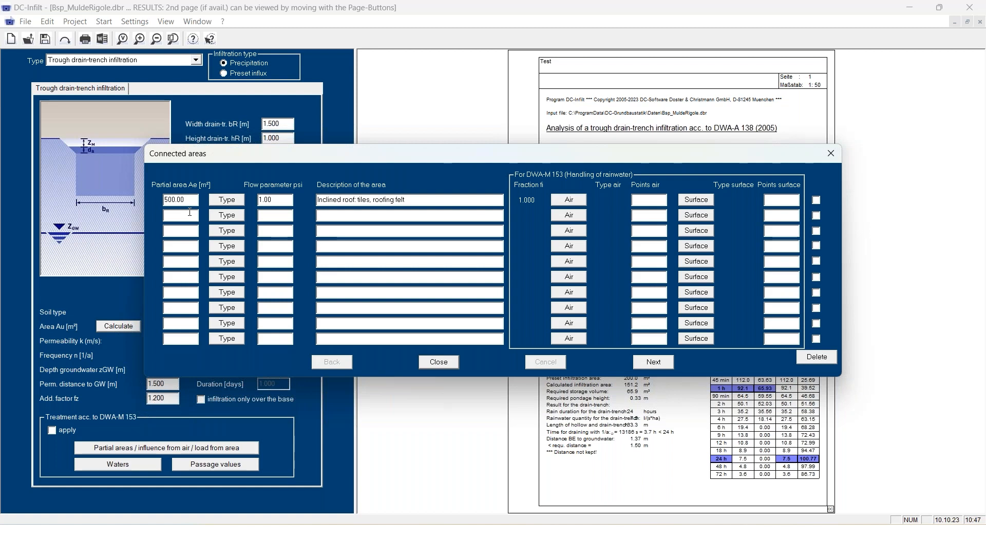
type("1200")
left_click(226, 214)
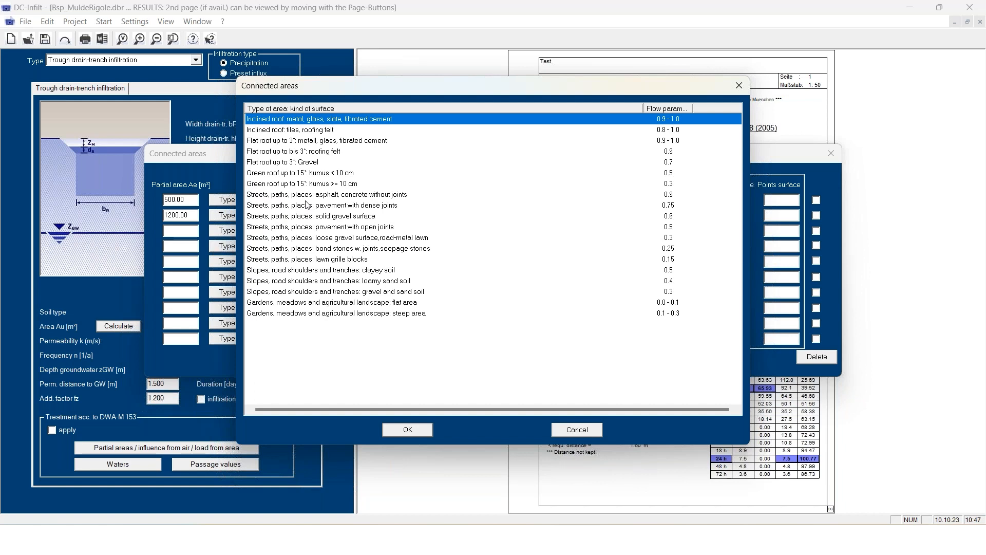
left_click(340, 206)
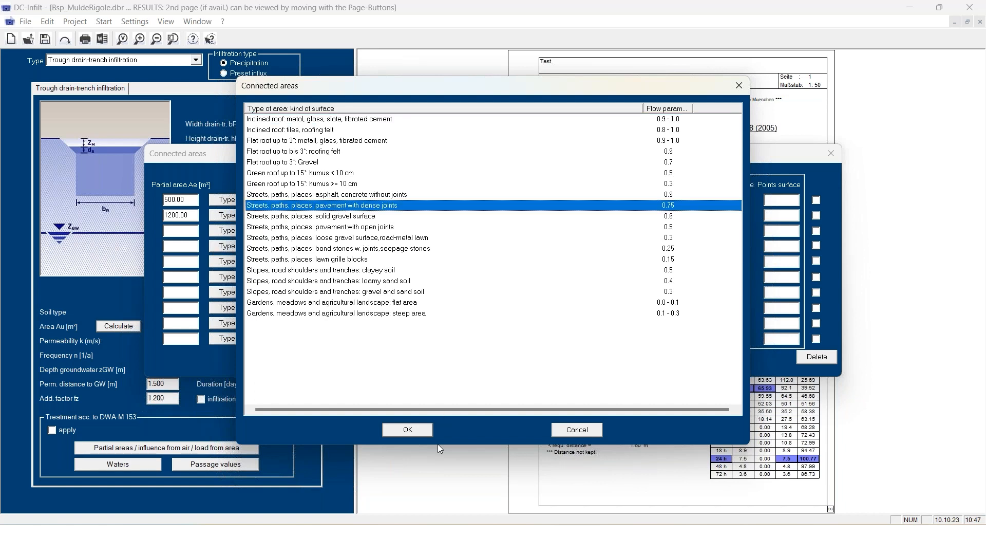
left_click(424, 430)
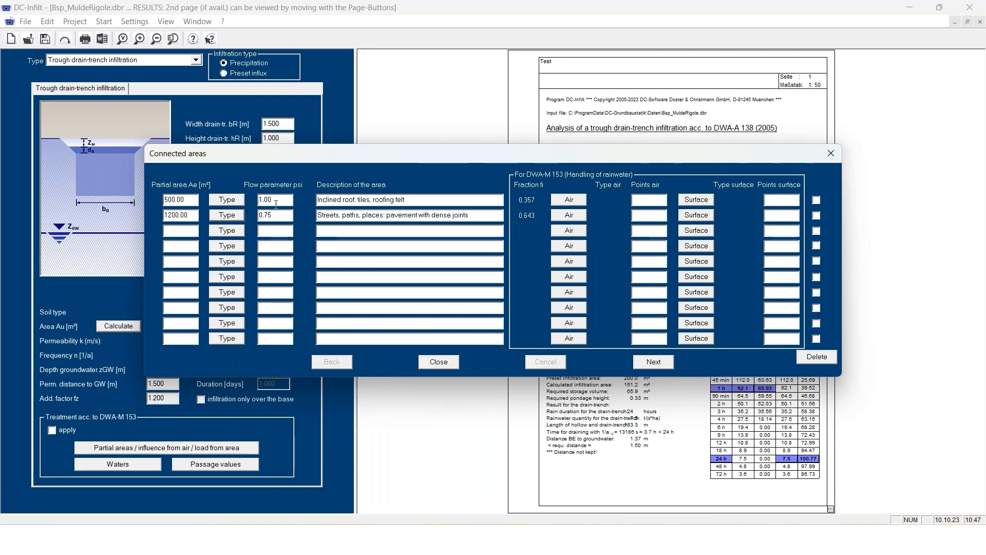
left_click(439, 362)
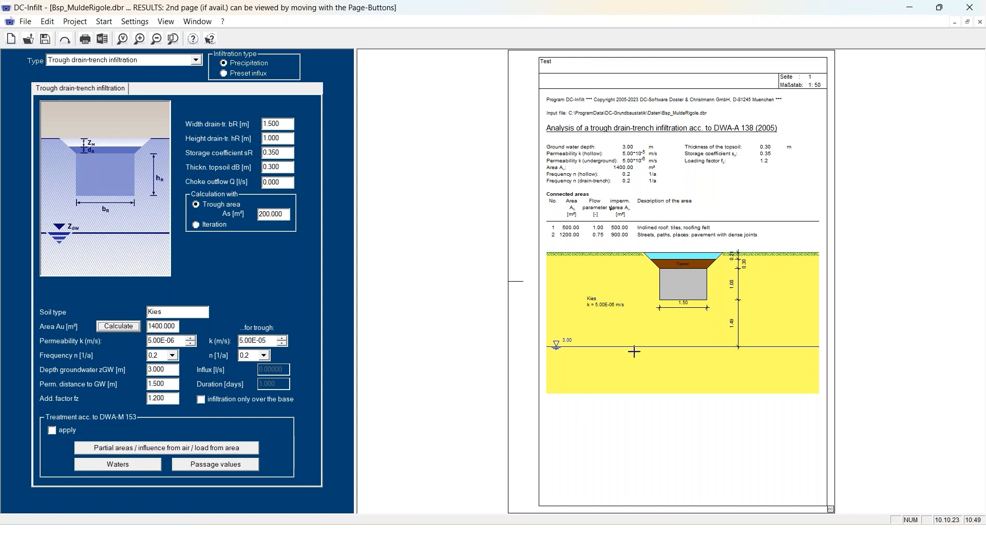
Examine both result pages for the infiltration results and the rainwater quantity table.
key("Page_Down")
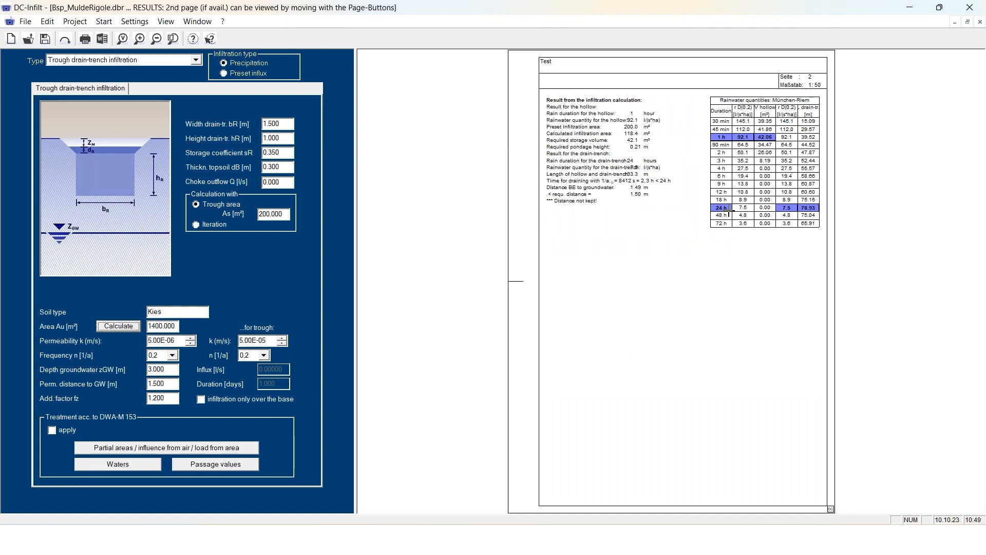
key("Page_Up")
key("Page_Down")
key("Page_Up")
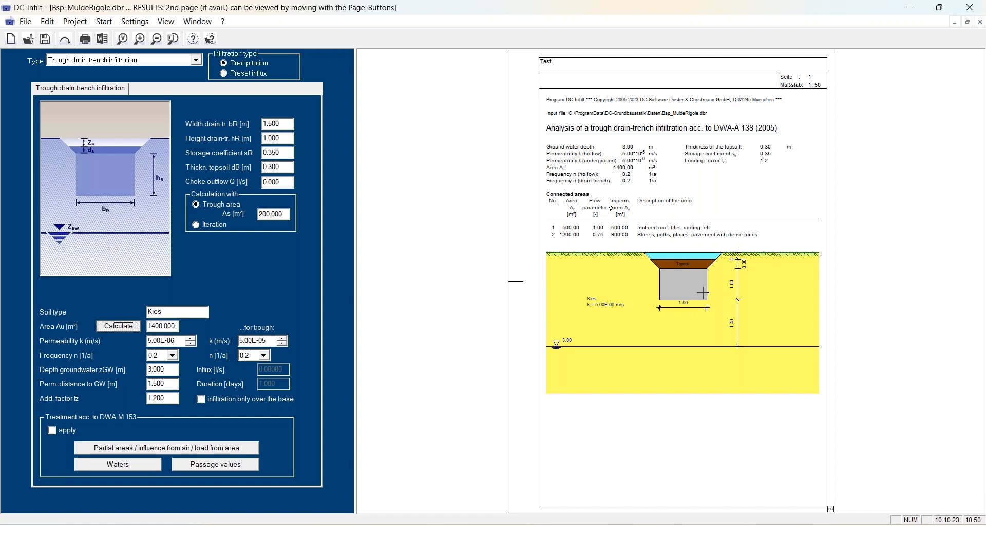
Change the type to trough canal/block drain-trench infiltration and select Rigofill ST-B Block as the block drain trench.
left_click(148, 64)
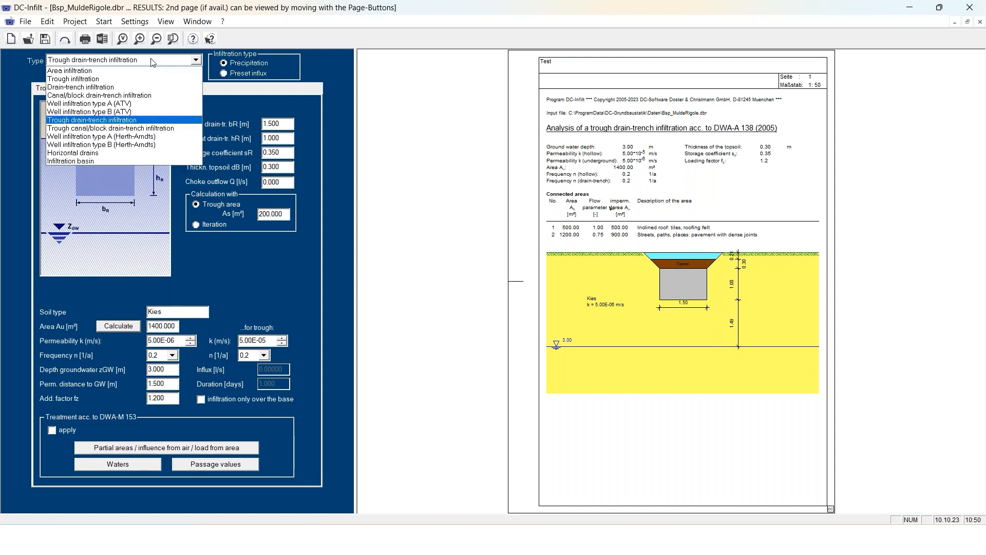
left_click(153, 128)
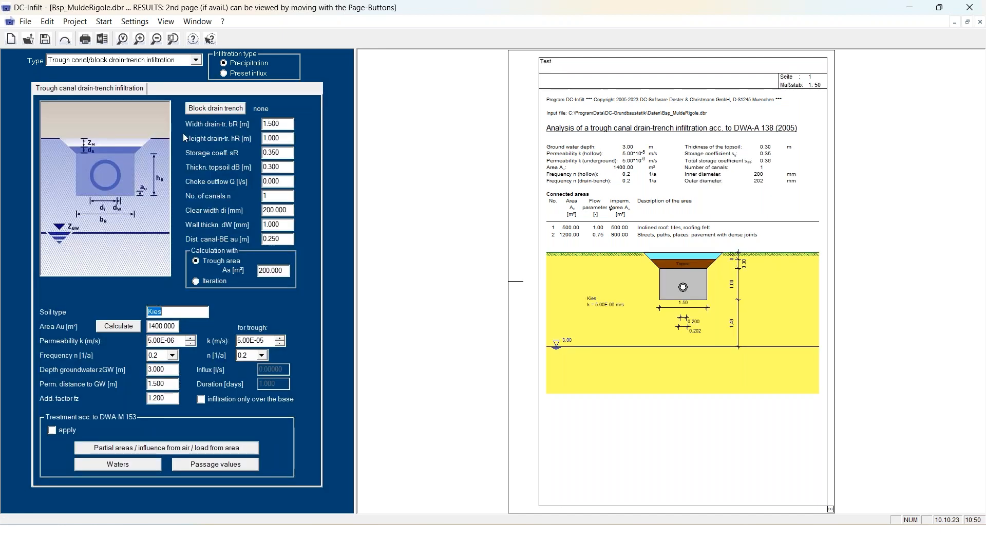
left_click(222, 109)
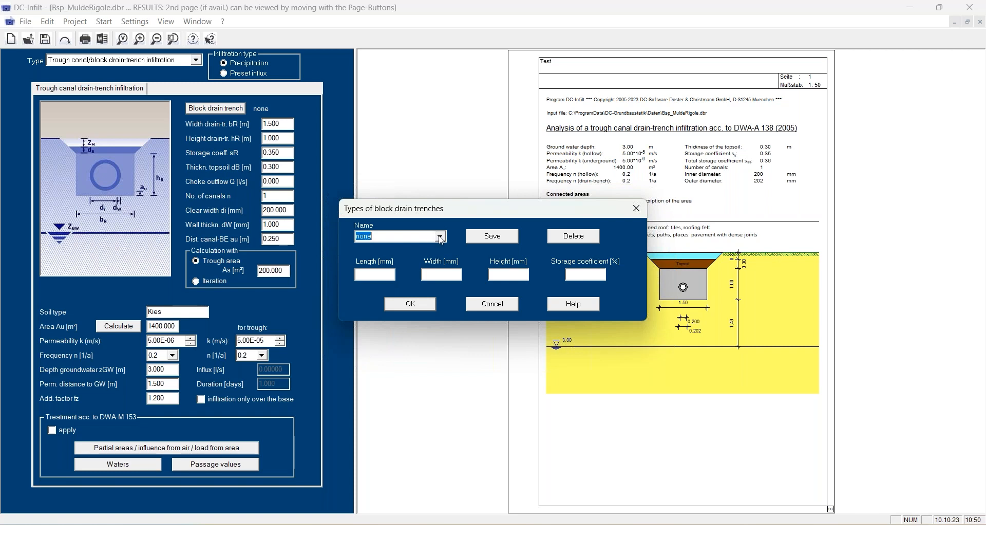
left_click(440, 236)
scroll(413, 288, "down", 2)
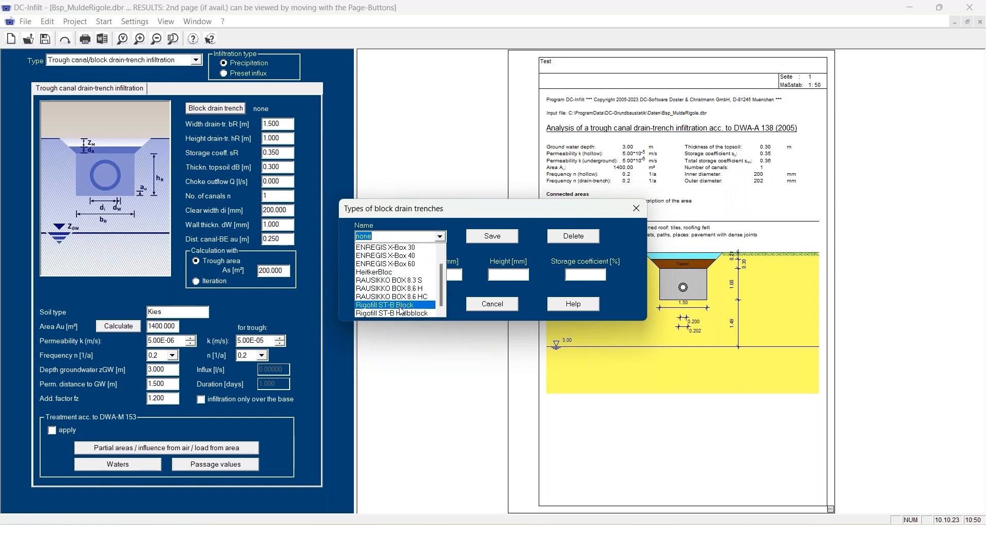
left_click(405, 305)
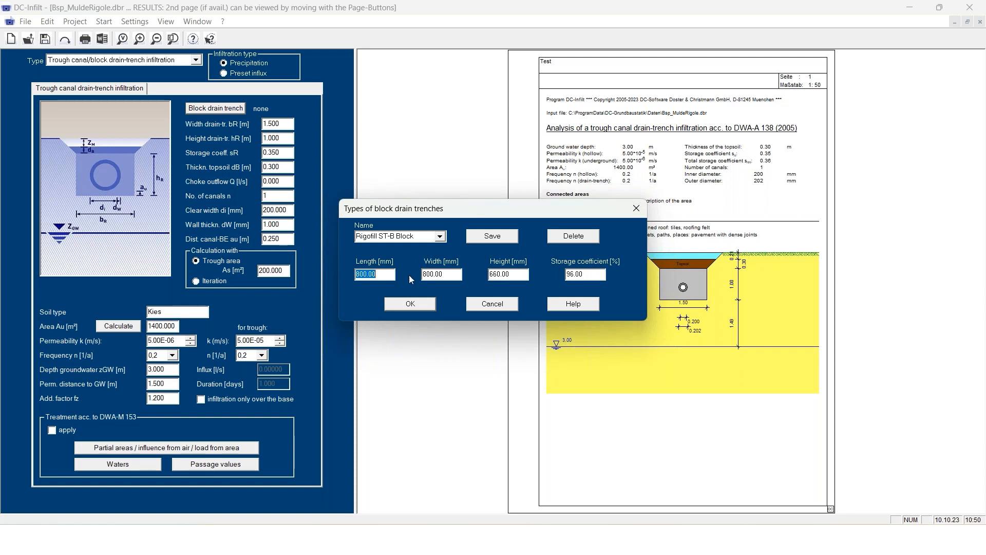
left_click(430, 303)
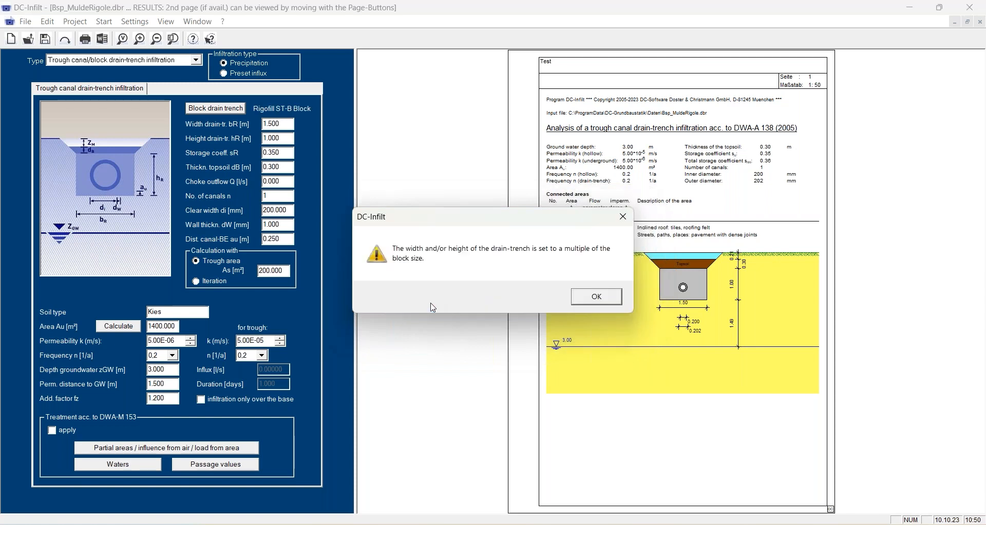
left_click(596, 296)
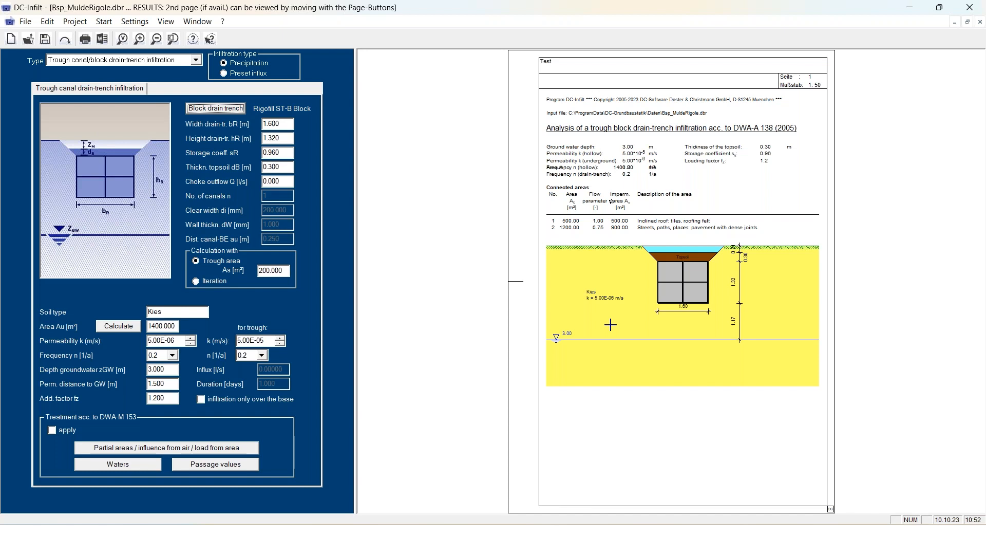
Review the second results page, and set the type back to trough drain-trench infiltration.
key("Page_Down")
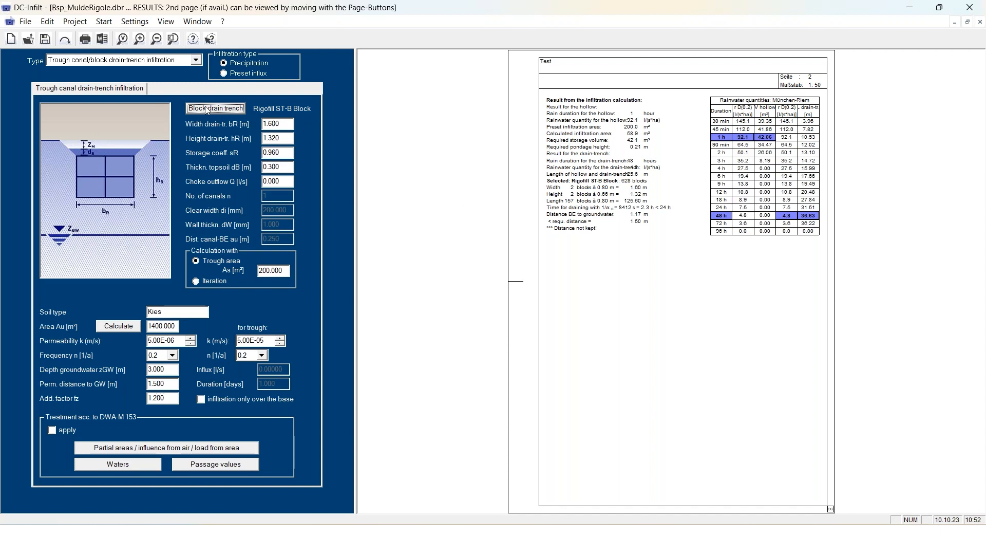
left_click(154, 65)
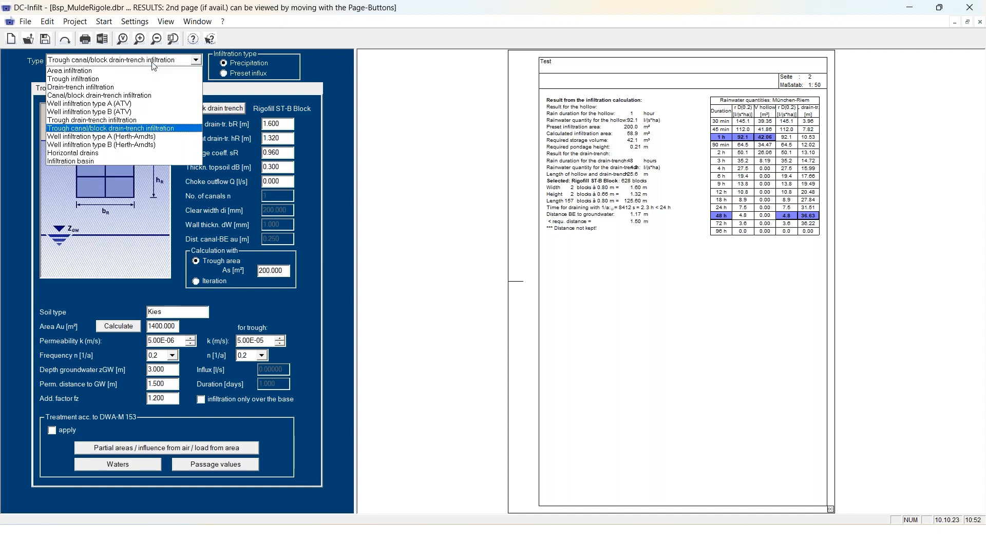
left_click(102, 120)
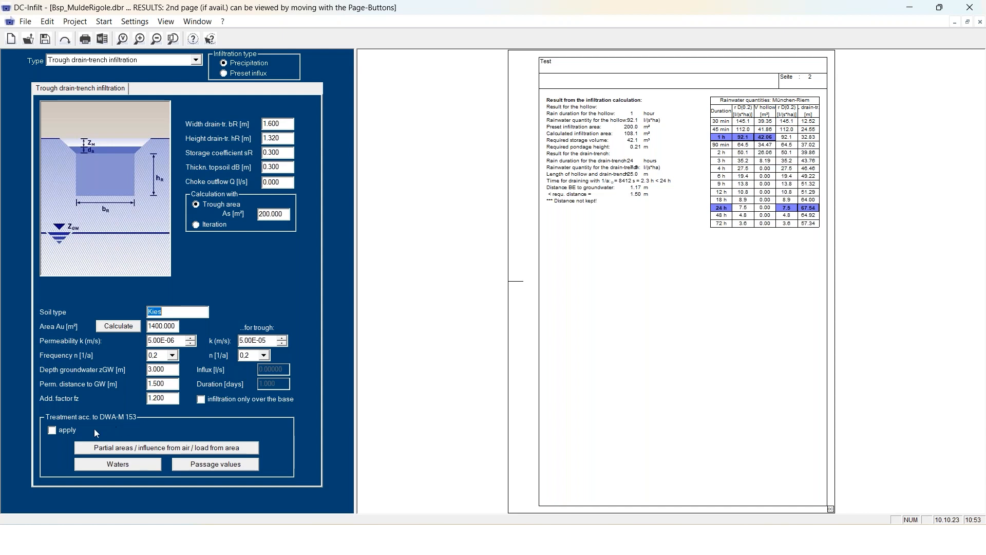
Apply the treatment according to DWA-M 153 and assign air influence L2, residential areas with medium traffic volume, to both connected areas.
left_click(53, 432)
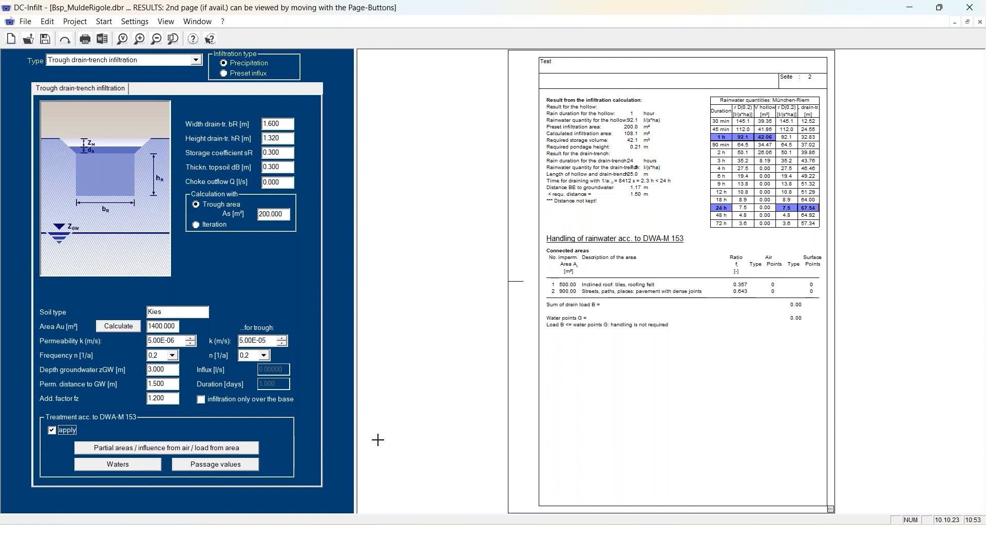
left_click(174, 453)
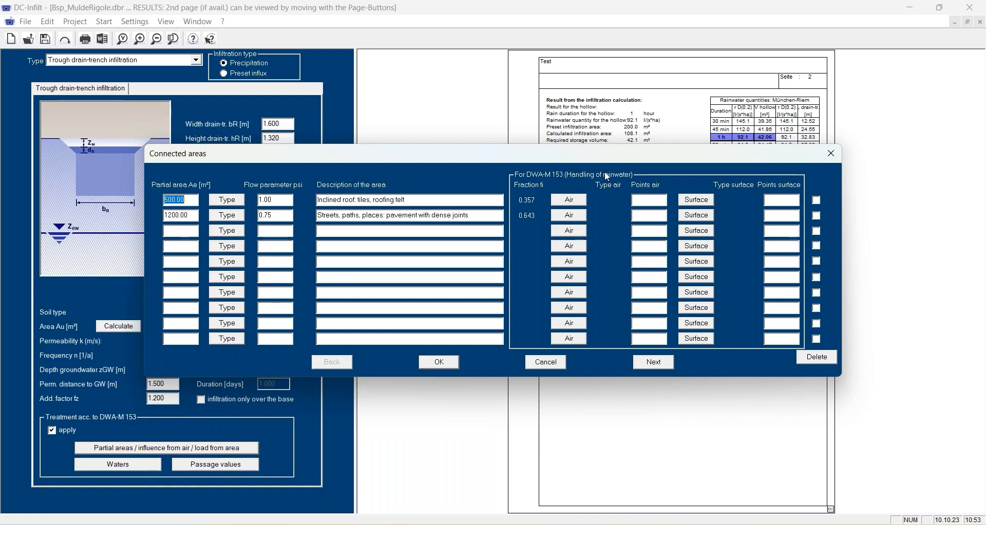
left_click(568, 202)
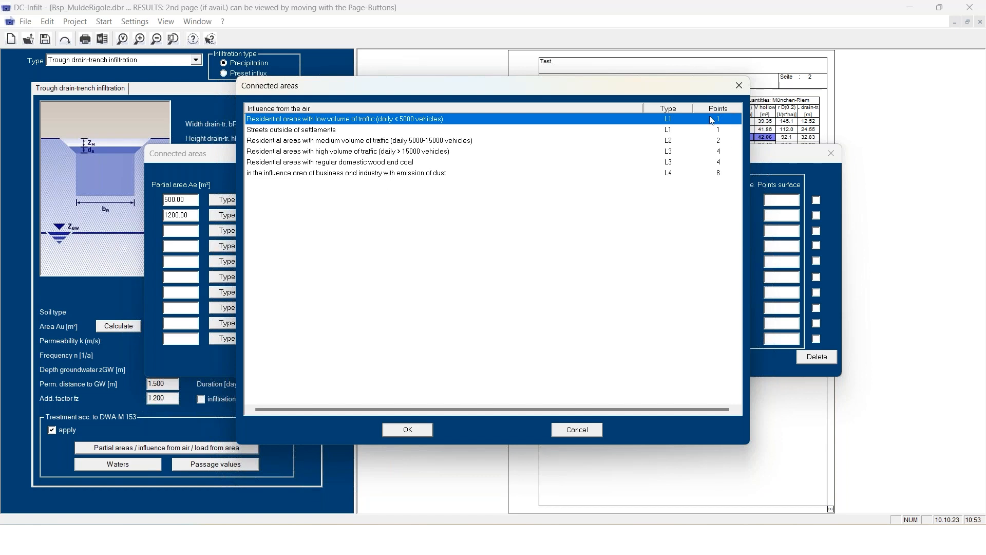
left_click(280, 143)
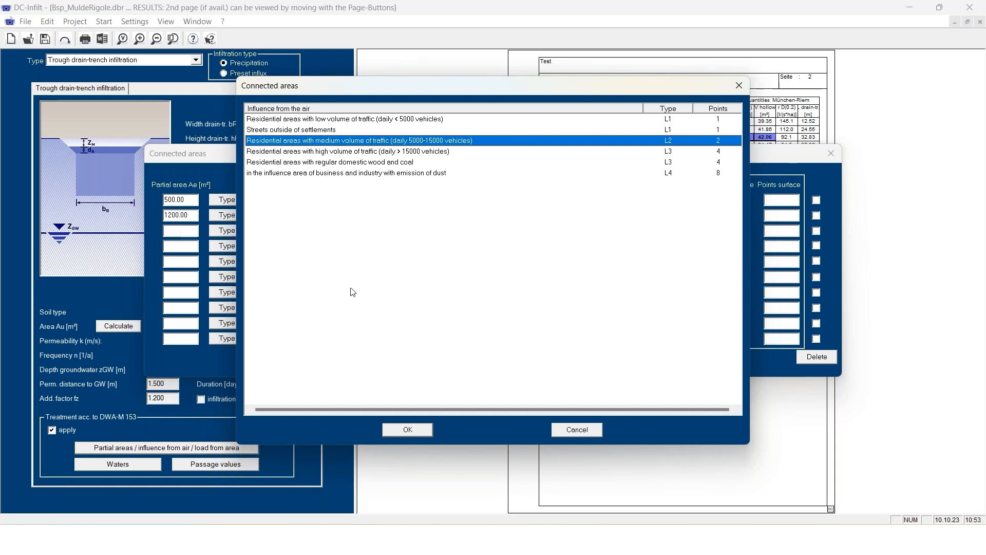
left_click(420, 431)
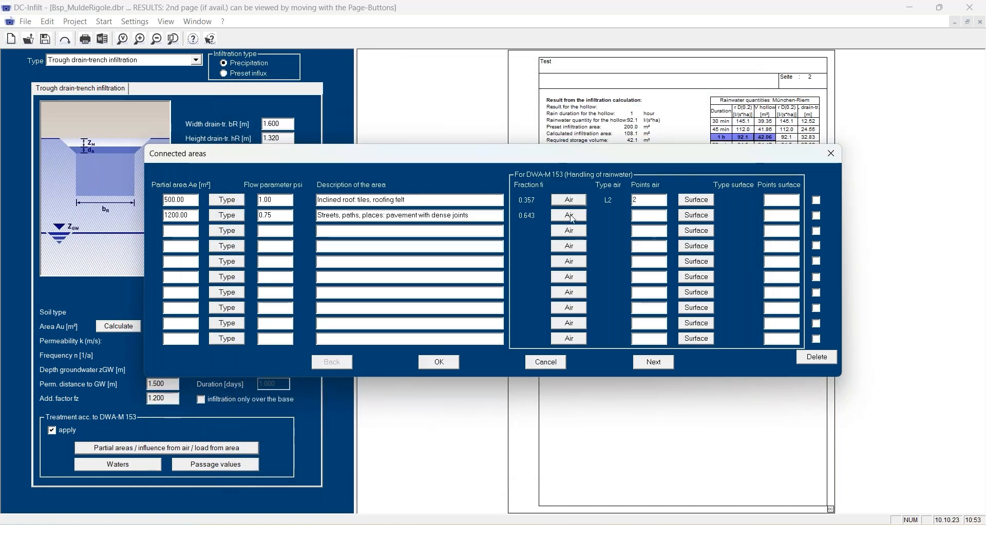
left_click(571, 217)
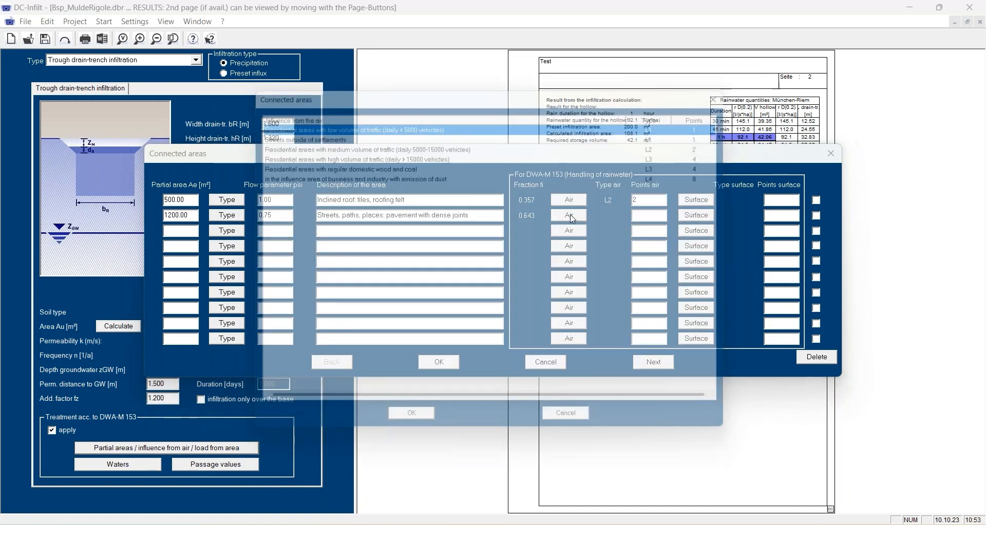
left_click(424, 430)
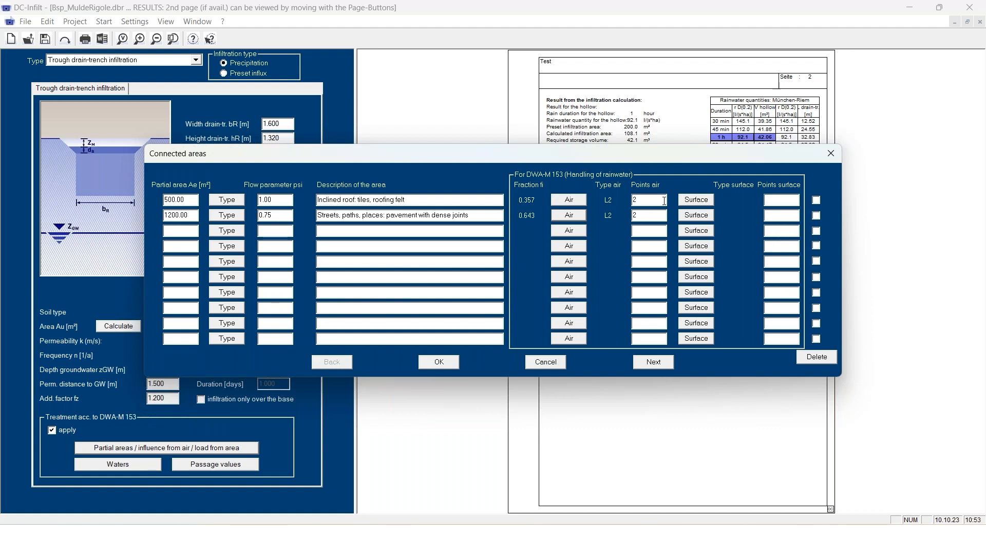
Assign surface pollution F2 for roof areas to the first area and F3 for court areas and vehicle parkings to the second, accepting the areas.
left_click(691, 201)
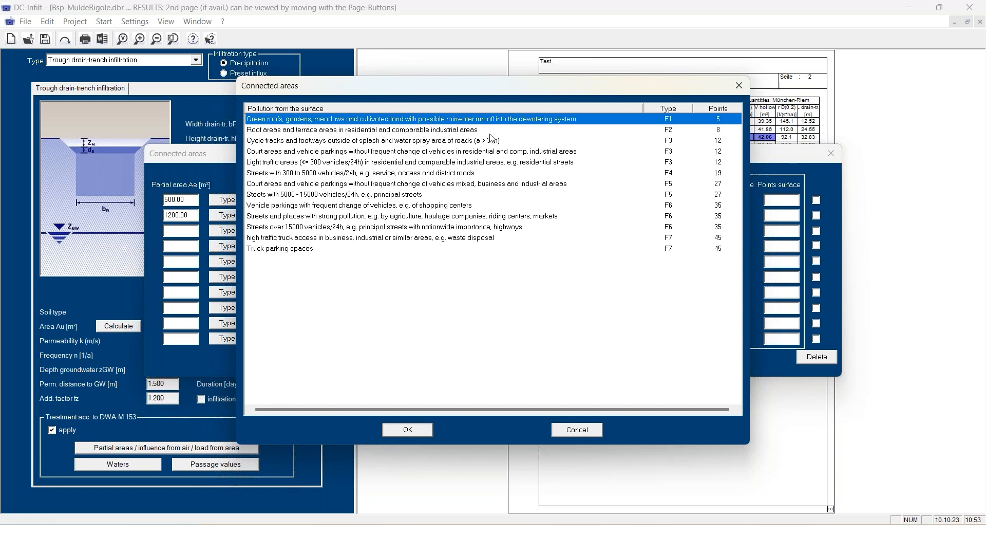
left_click(277, 131)
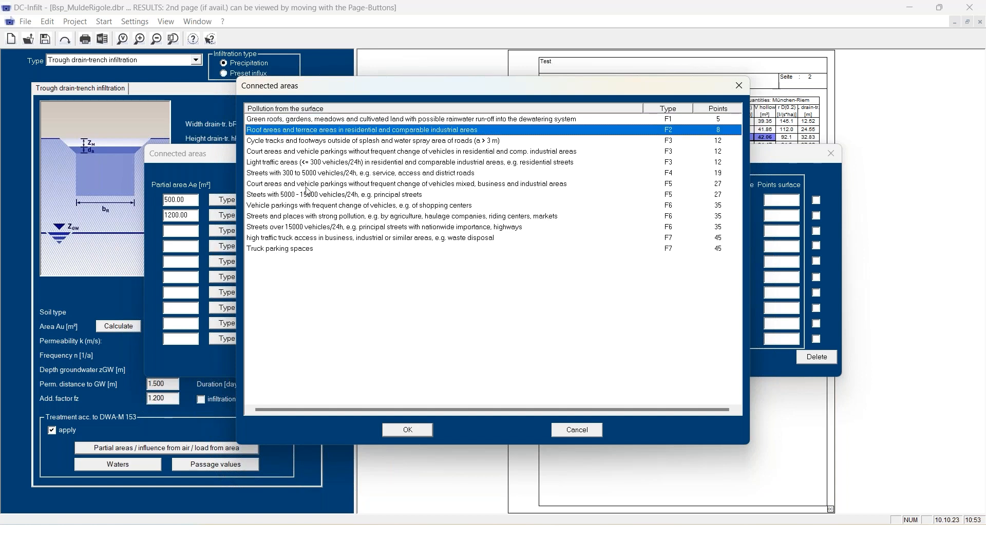
left_click(407, 431)
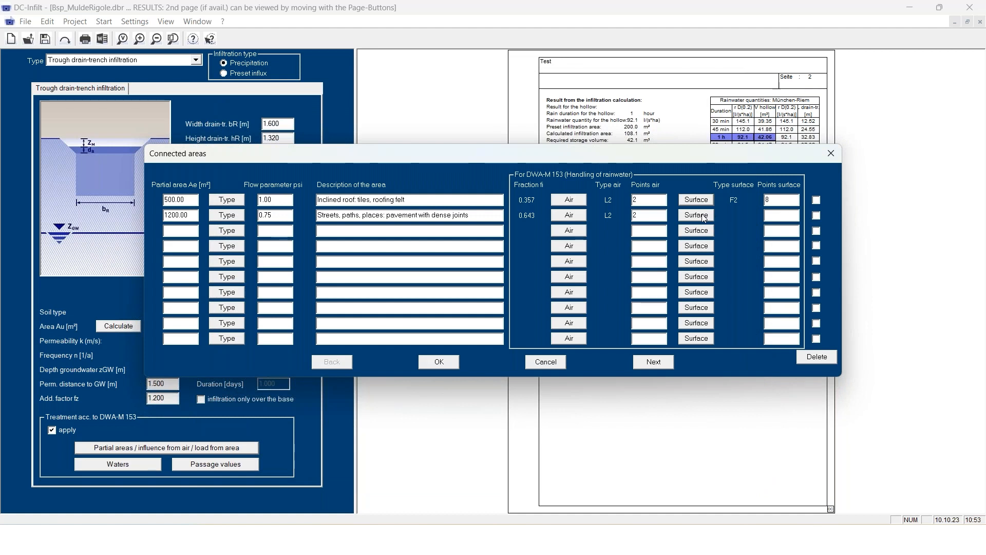
left_click(703, 218)
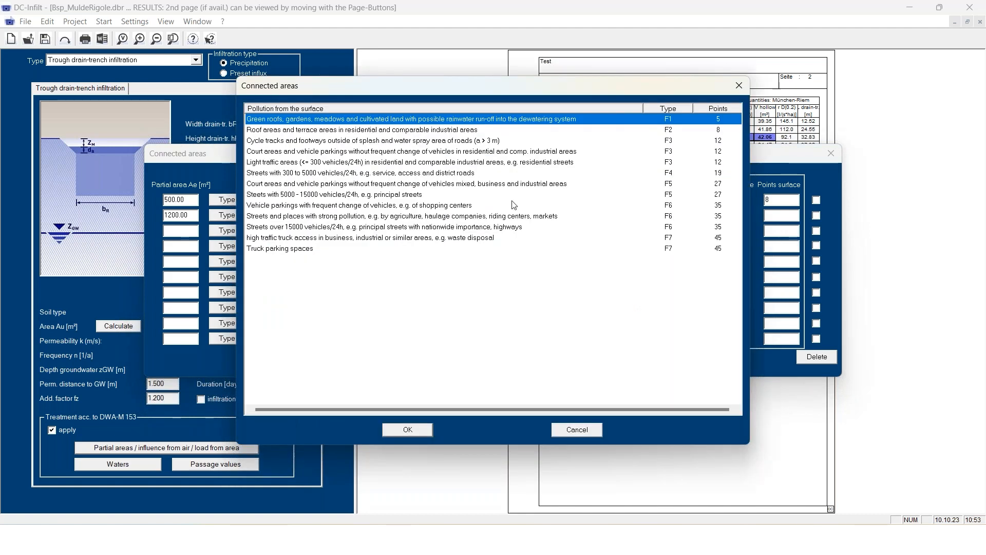
left_click(275, 153)
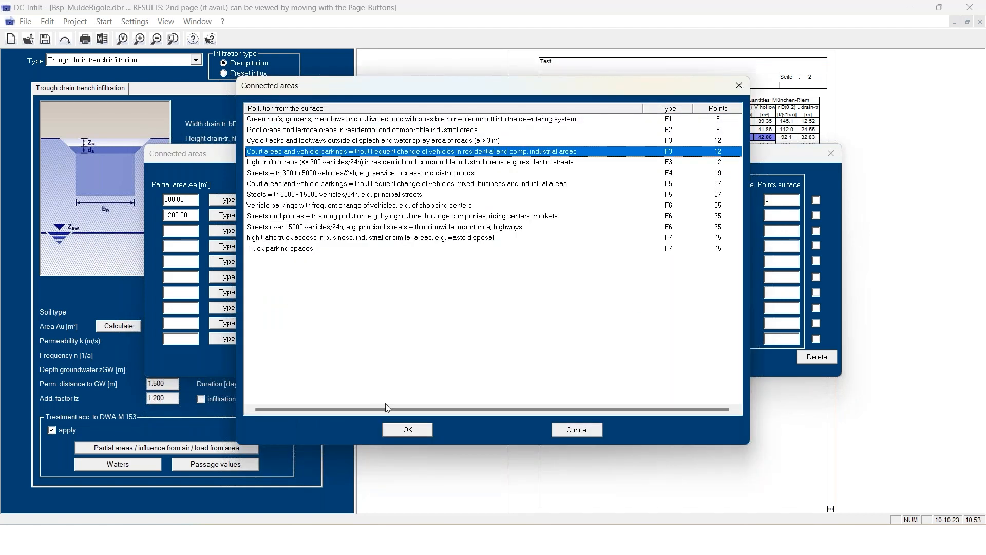
left_click(420, 433)
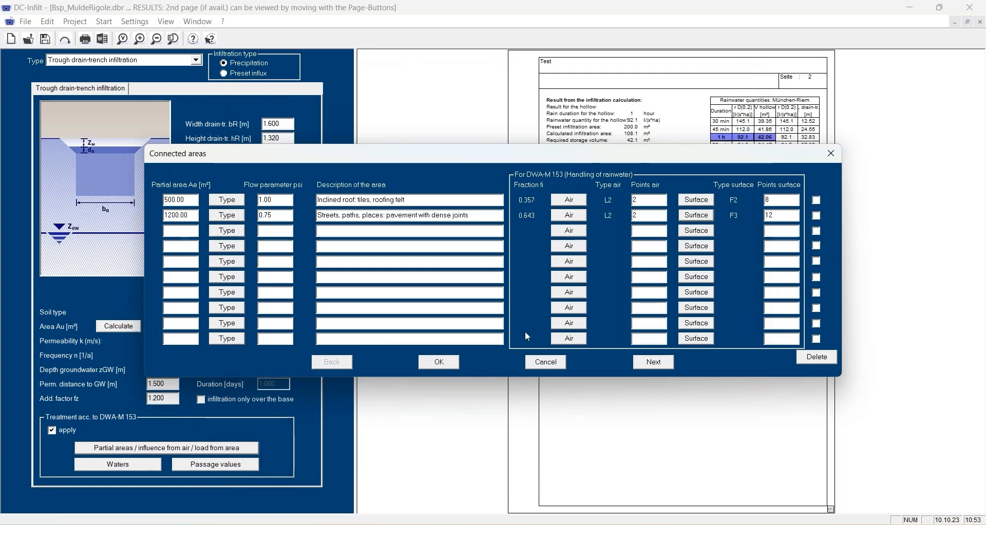
left_click(455, 362)
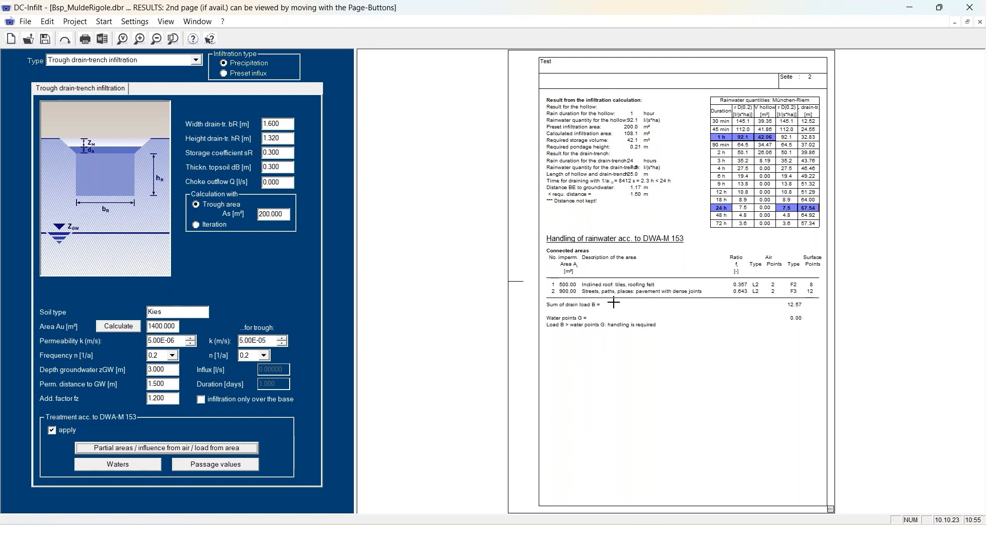
Set the type of water for the treatment to "Watercourse: small river (b,Sp > 5 m)", type G3.
left_click(129, 465)
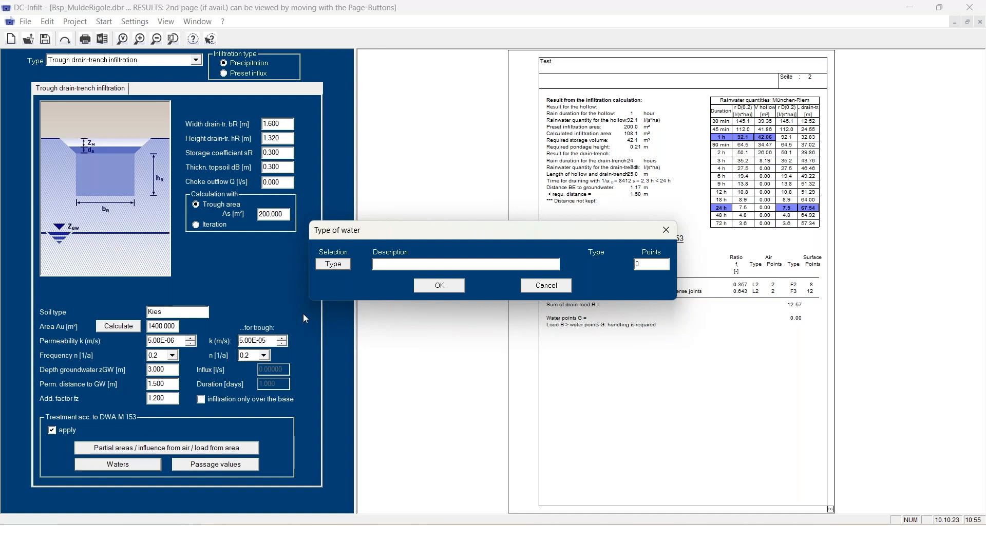
left_click(333, 264)
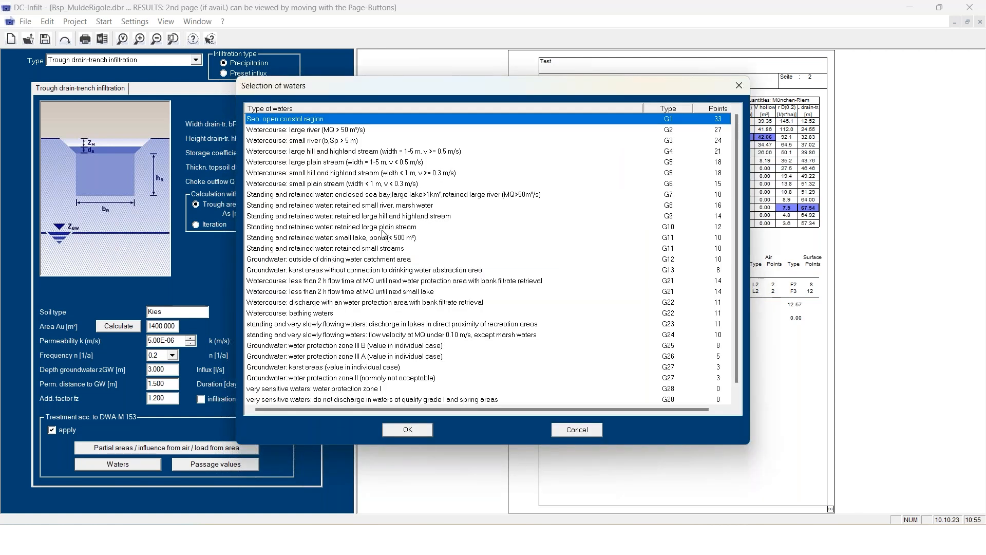
scroll(325, 188, "down", 1)
scroll(325, 188, "up", 1)
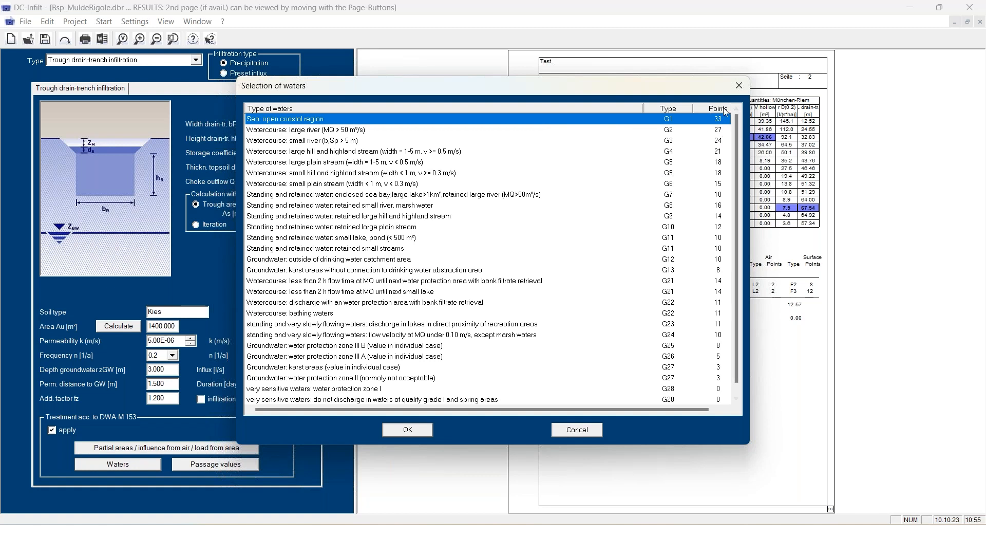
scroll(334, 314, "down", 1)
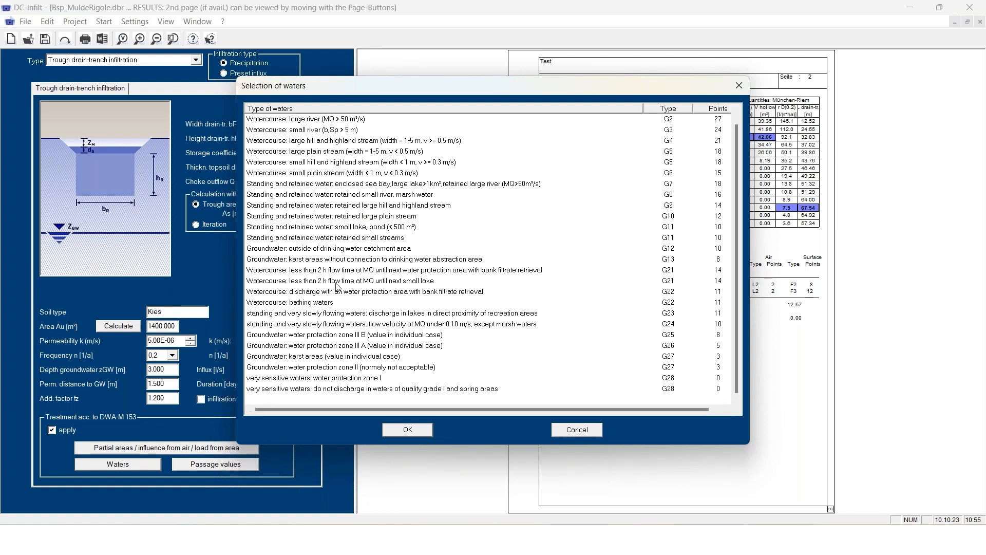
scroll(324, 205, "up", 1)
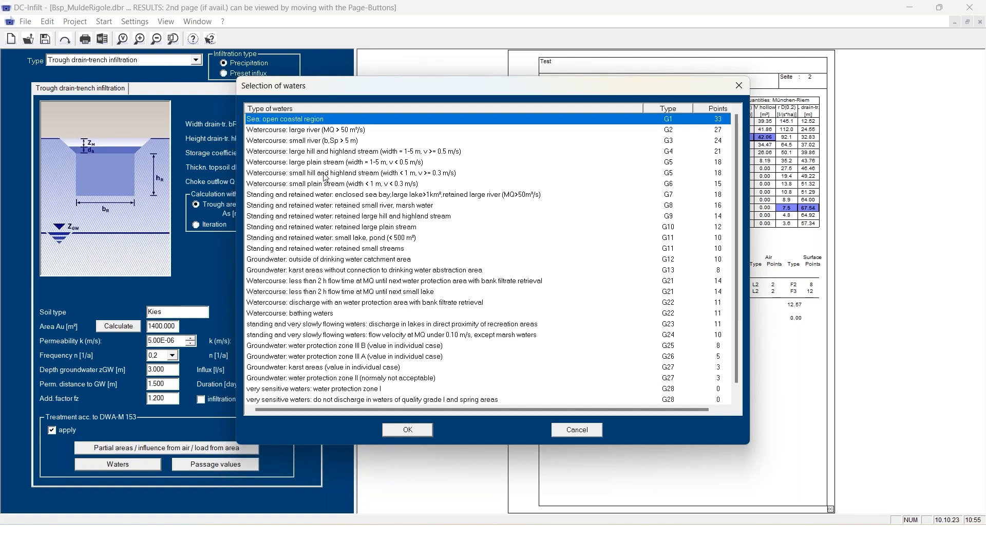
left_click(306, 141)
left_click(408, 429)
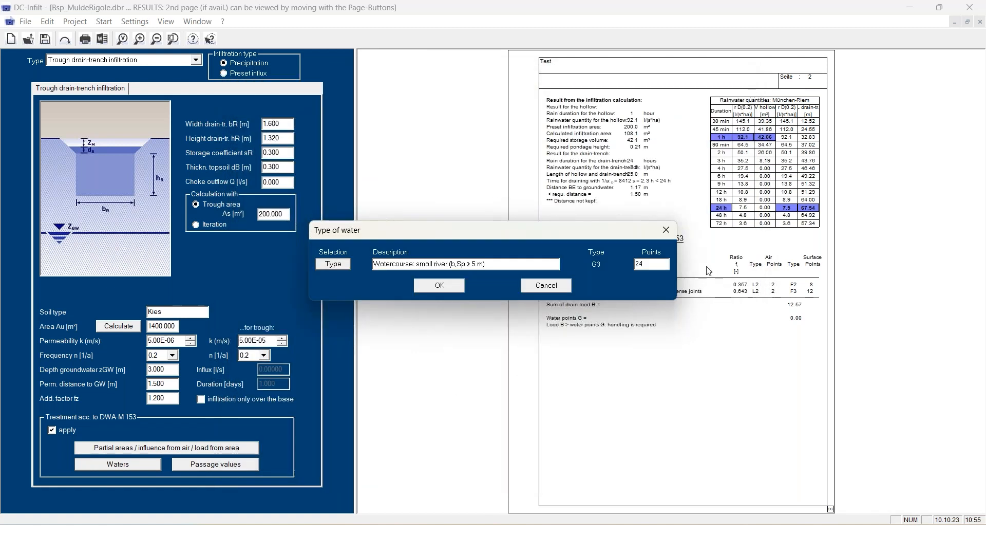
left_click(431, 291)
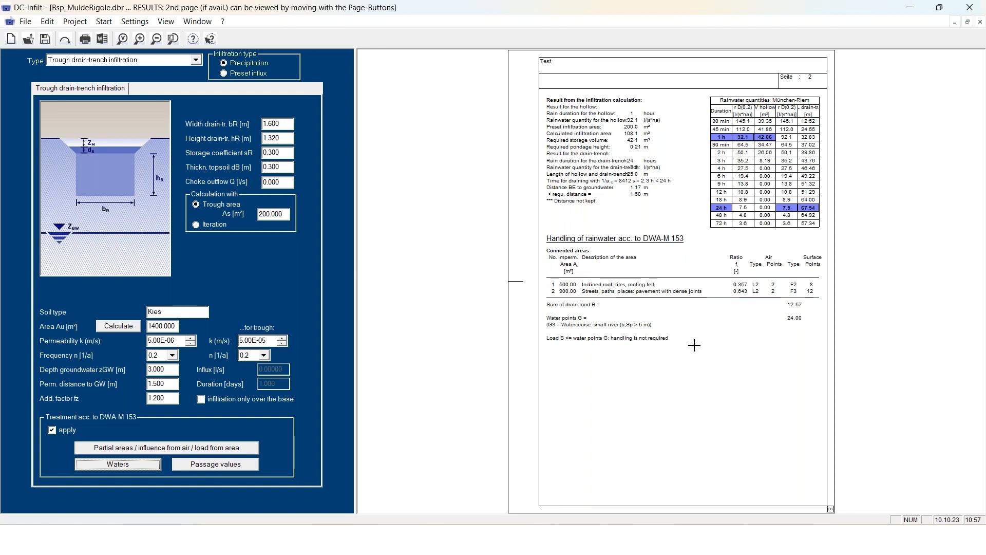
Add "Pavement and grass pavers with vegetal surface soil" (D3) as the first passage element and review its passage value entry.
left_click(242, 467)
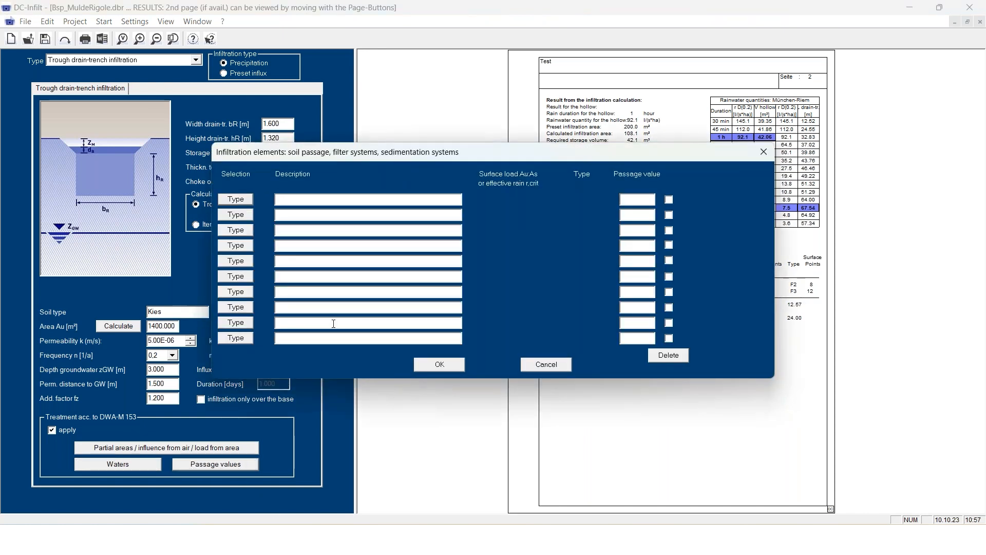
left_click(228, 200)
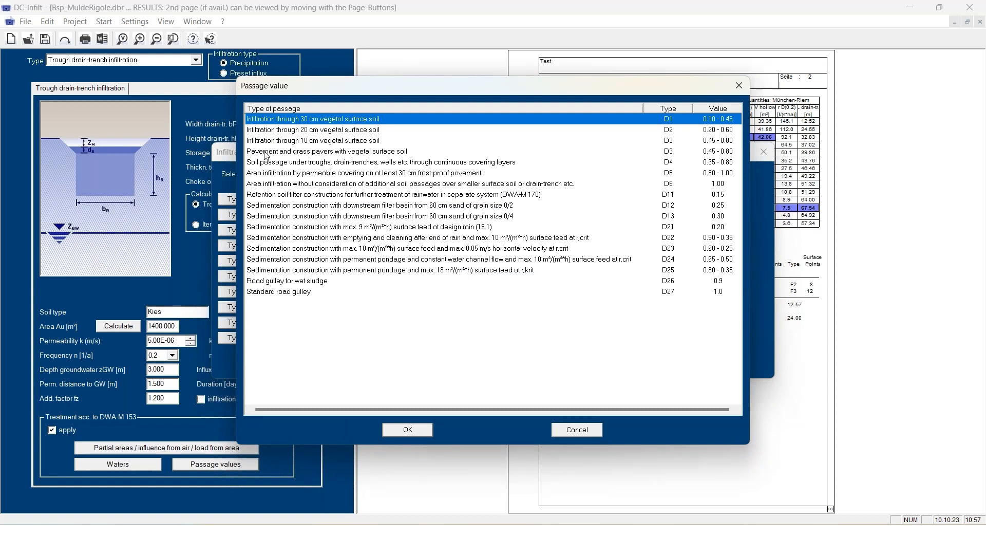
left_click(310, 153)
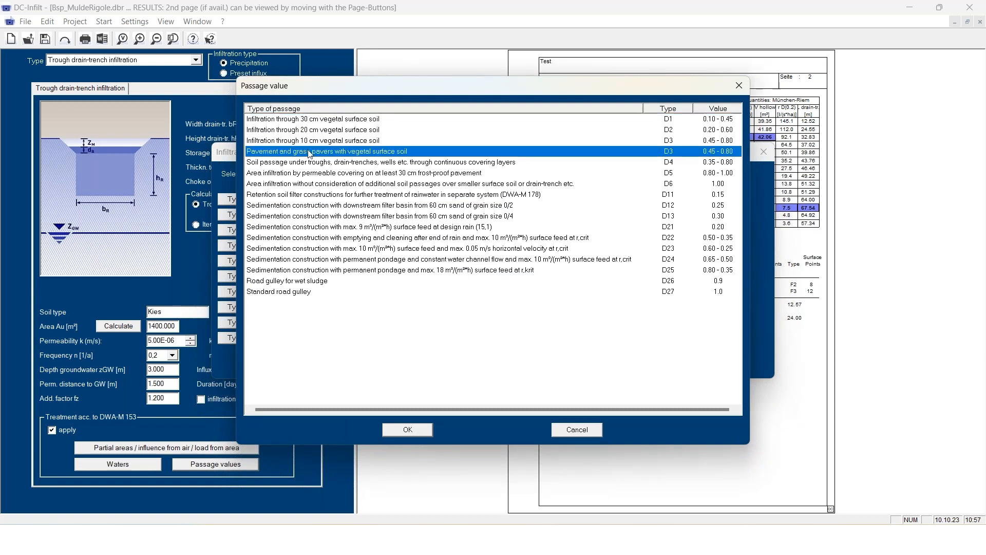
left_click(430, 431)
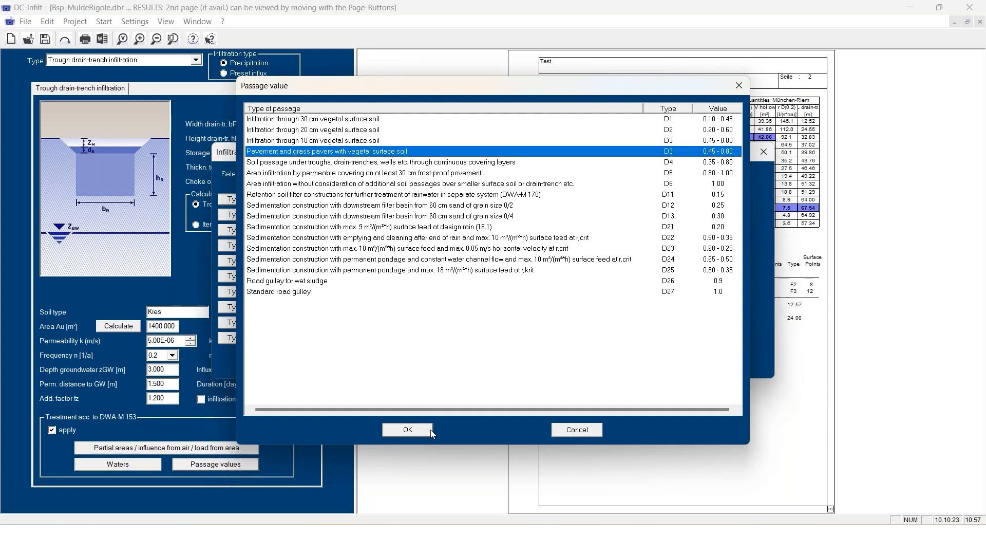
left_click(450, 366)
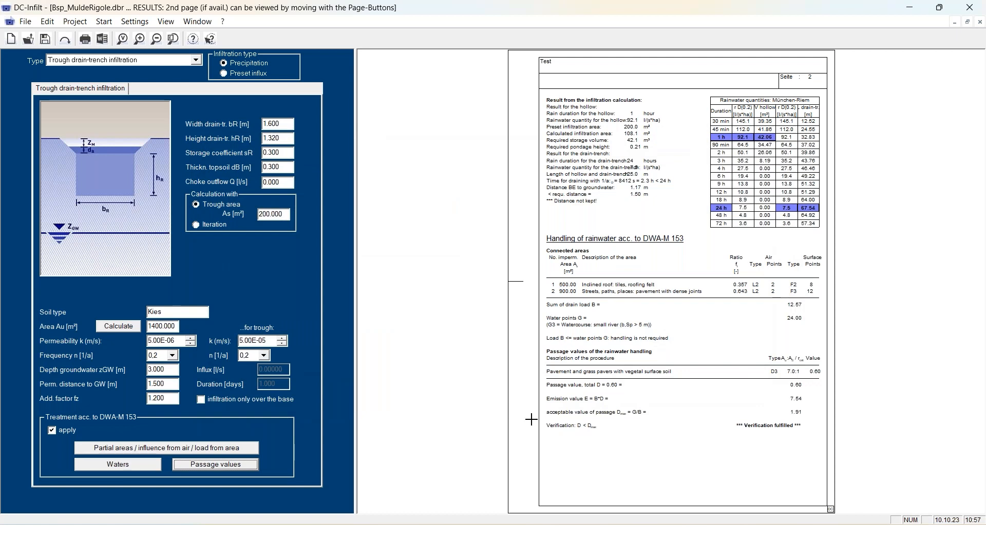
left_click(222, 462)
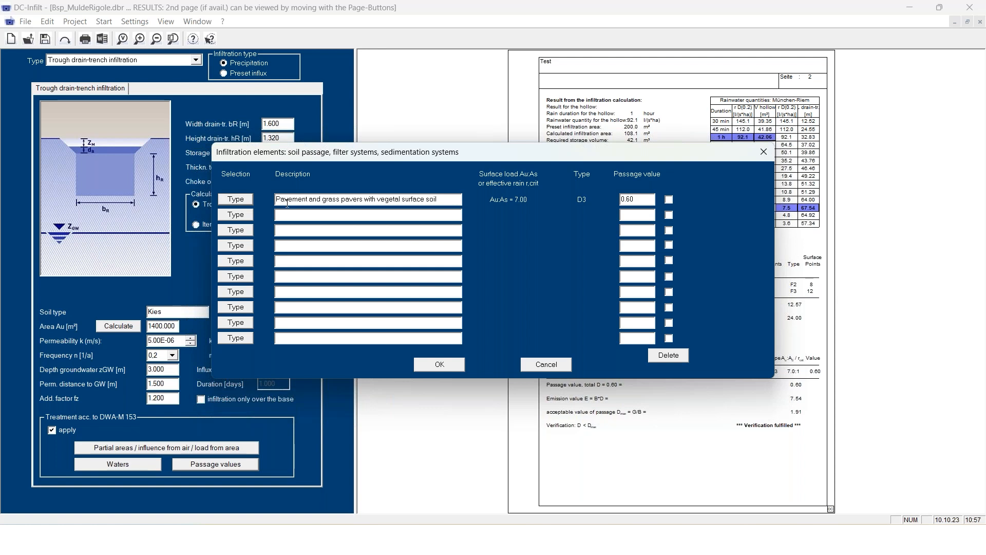
left_click(439, 364)
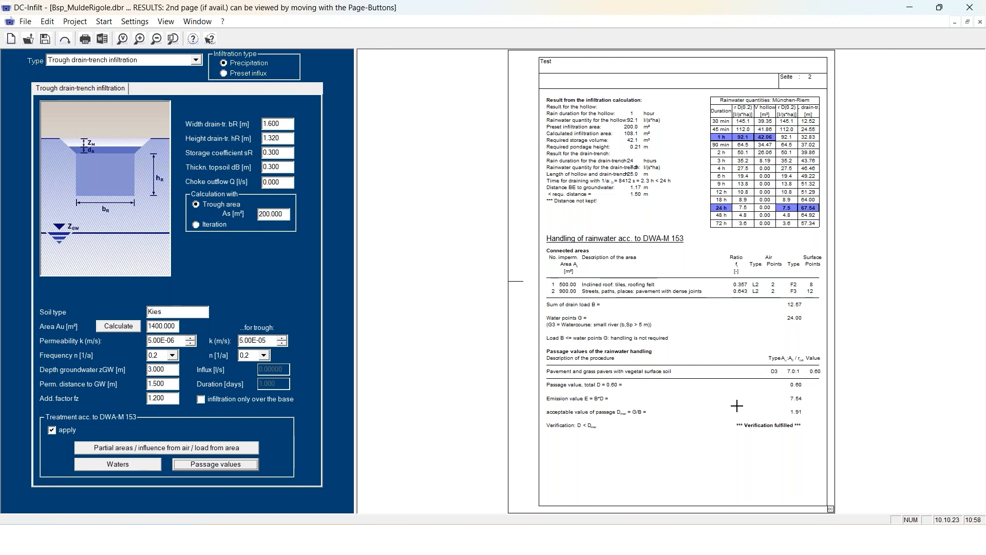
Show the first results page and switch the option for infiltration only over the base.
key("Page_Up")
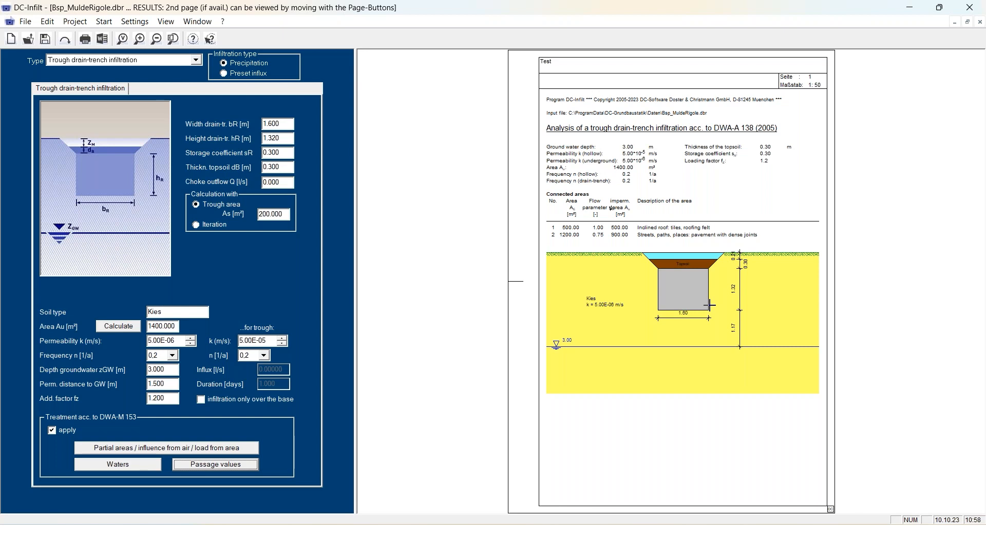
left_click(205, 399)
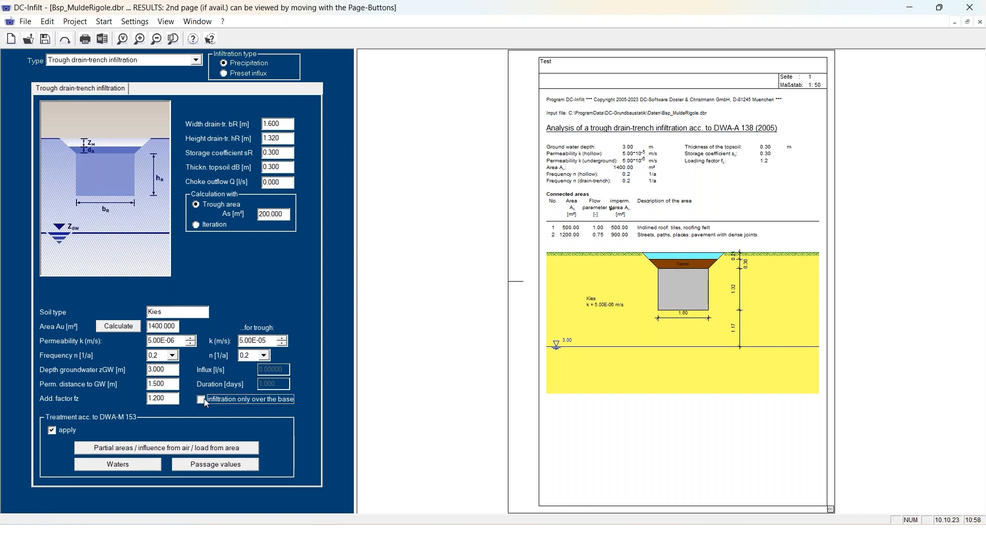